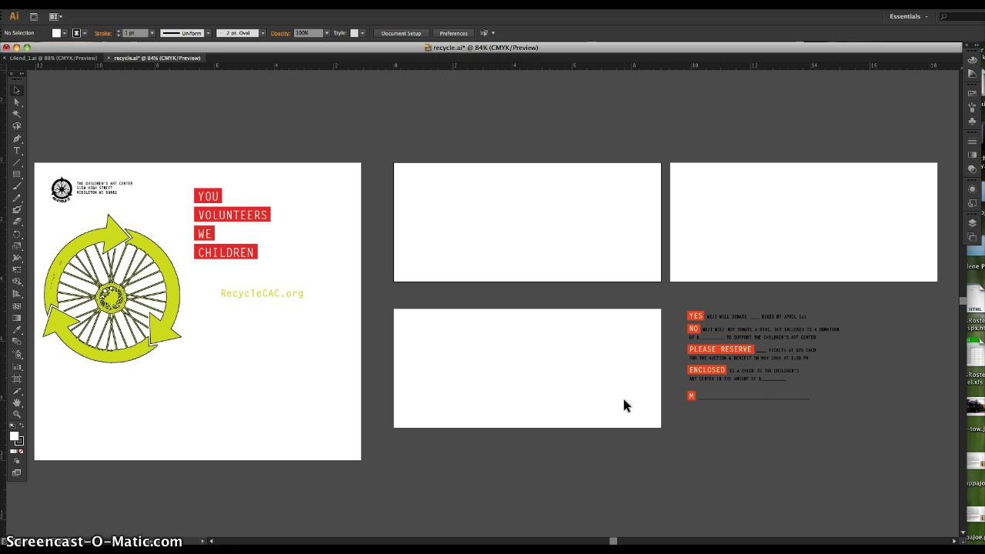
# - Activate the document's artboards one after another, ending on the blank artboard in the lower row
pyautogui.click(501, 226)
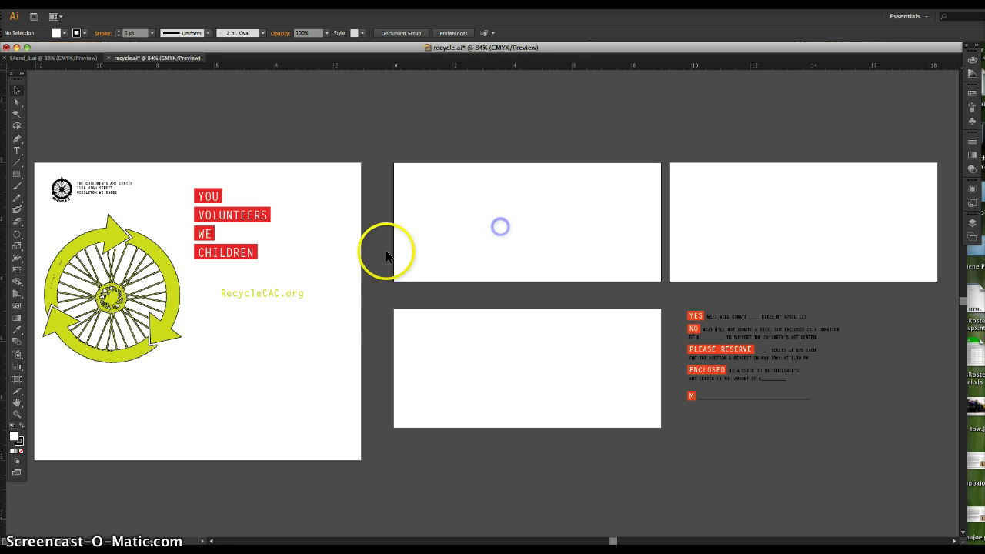
pyautogui.click(331, 321)
pyautogui.click(442, 256)
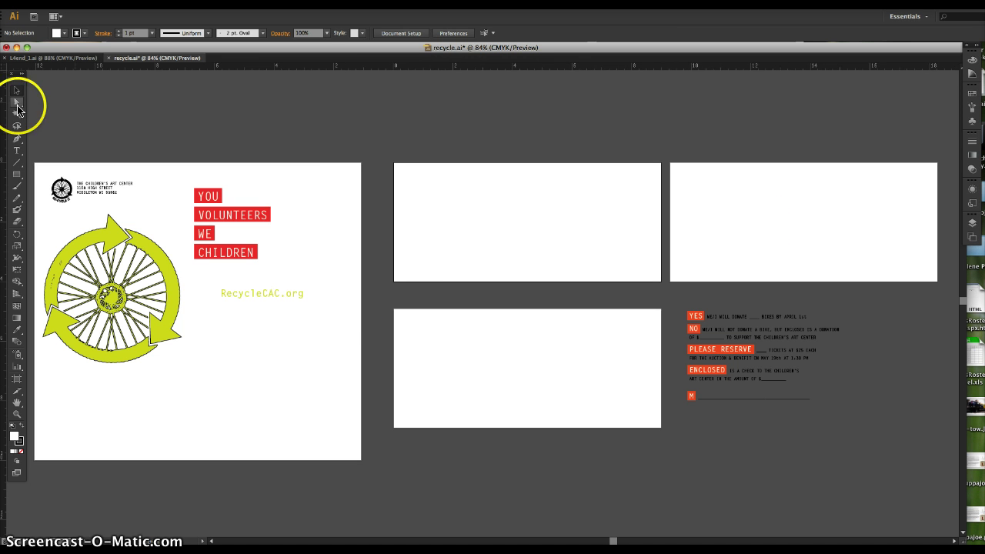
pyautogui.click(298, 169)
pyautogui.click(521, 185)
pyautogui.click(827, 200)
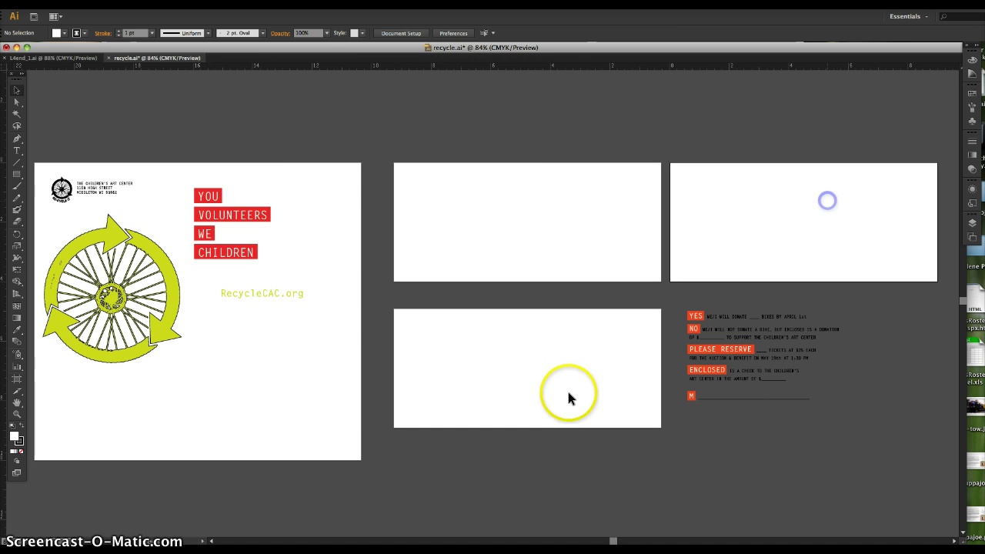
pyautogui.click(568, 395)
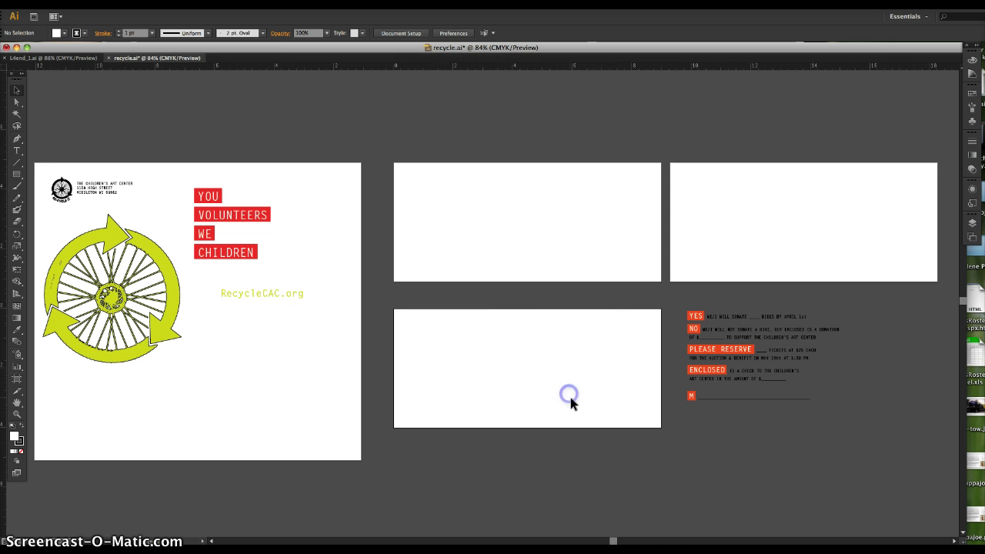
# - Rename the blank artboard in the lower row, Artboard 3, as Envelope3
pyautogui.click(18, 383)
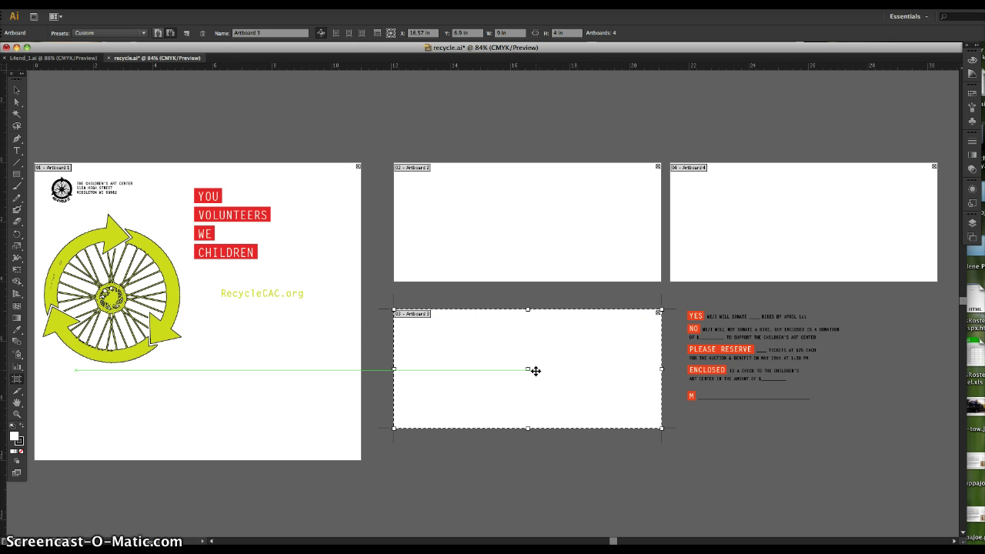
pyautogui.click(618, 334)
pyautogui.click(570, 361)
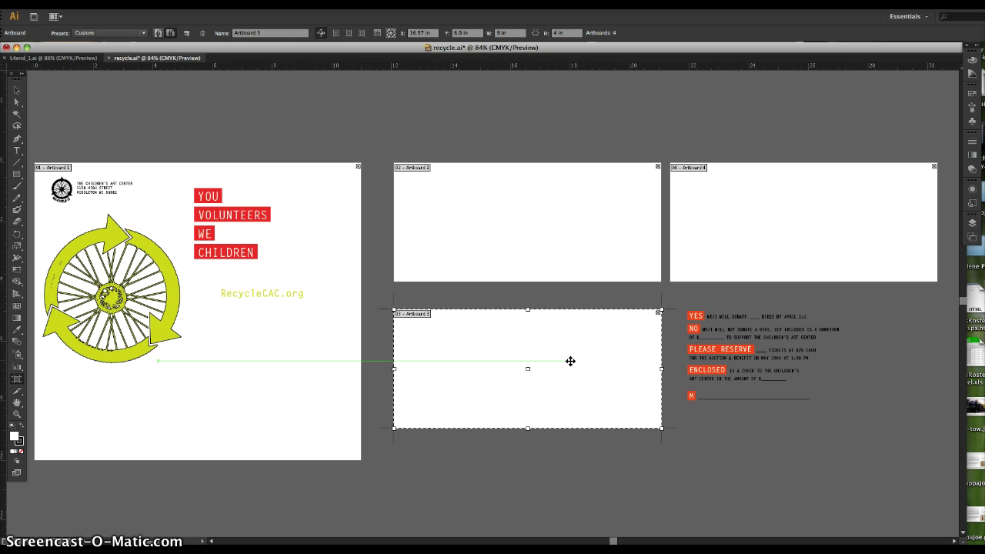
pyautogui.click(34, 46)
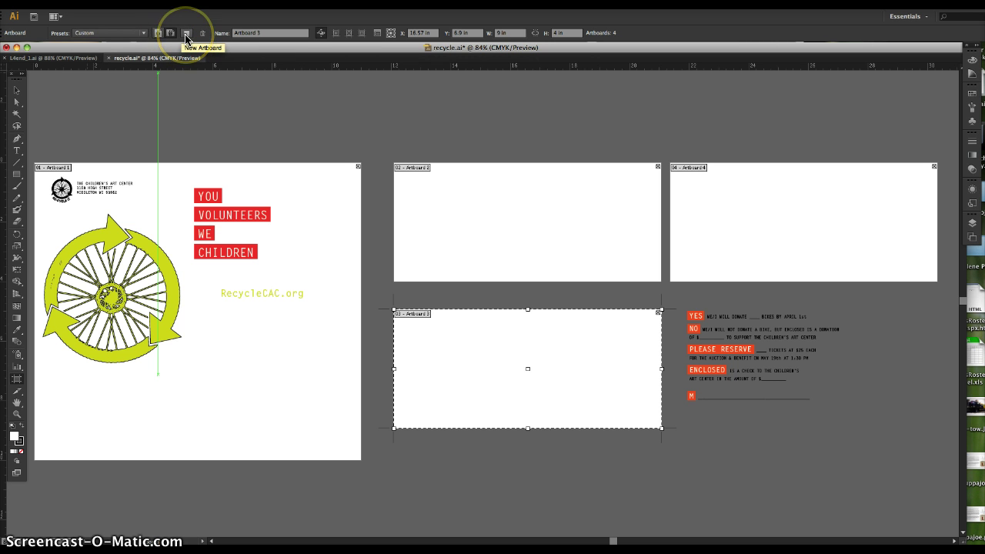
pyautogui.click(239, 37)
pyautogui.moveTo(238, 37); pyautogui.dragTo(262, 37)
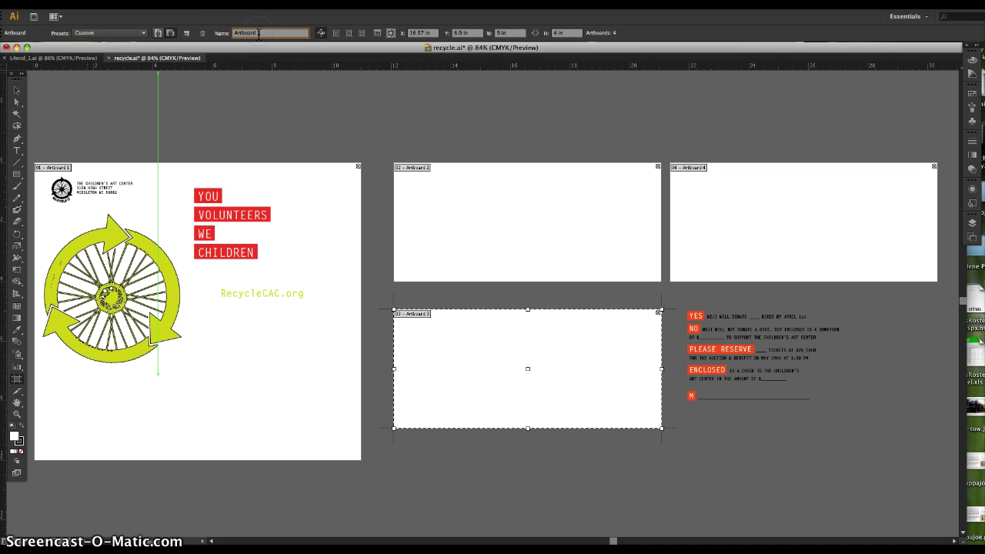
pyautogui.click(202, 32)
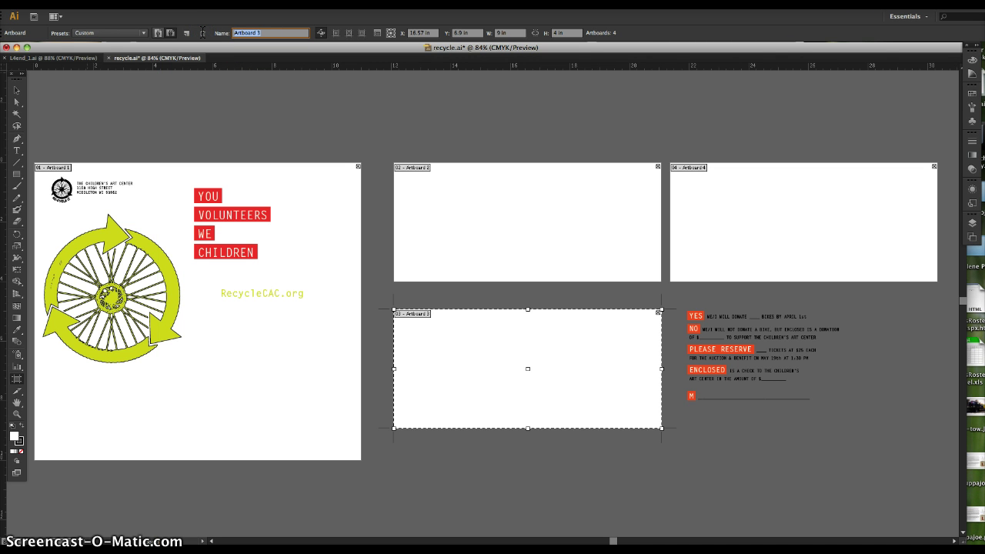
pyautogui.write('Envelope3')
pyautogui.press('Tab')
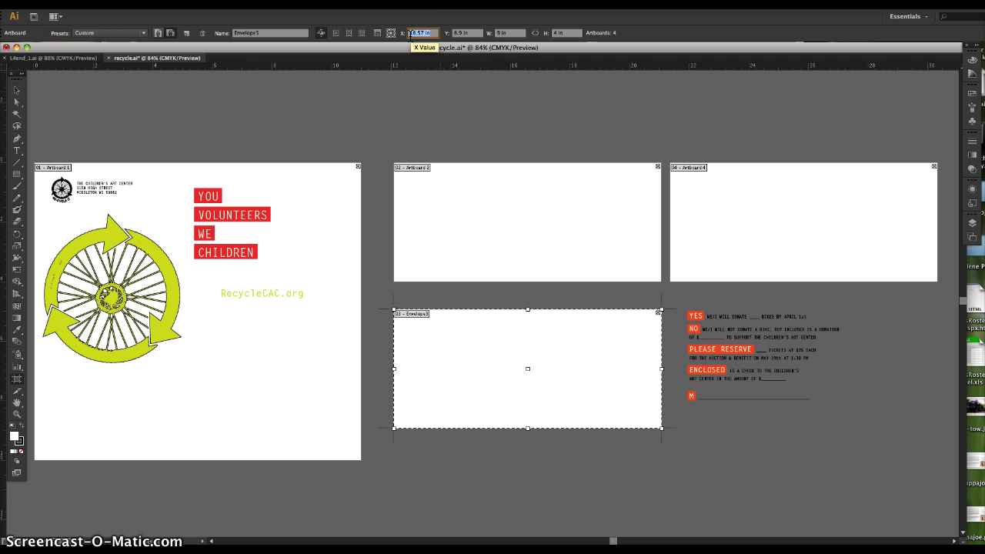
pyautogui.moveTo(410, 33); pyautogui.dragTo(455, 33)
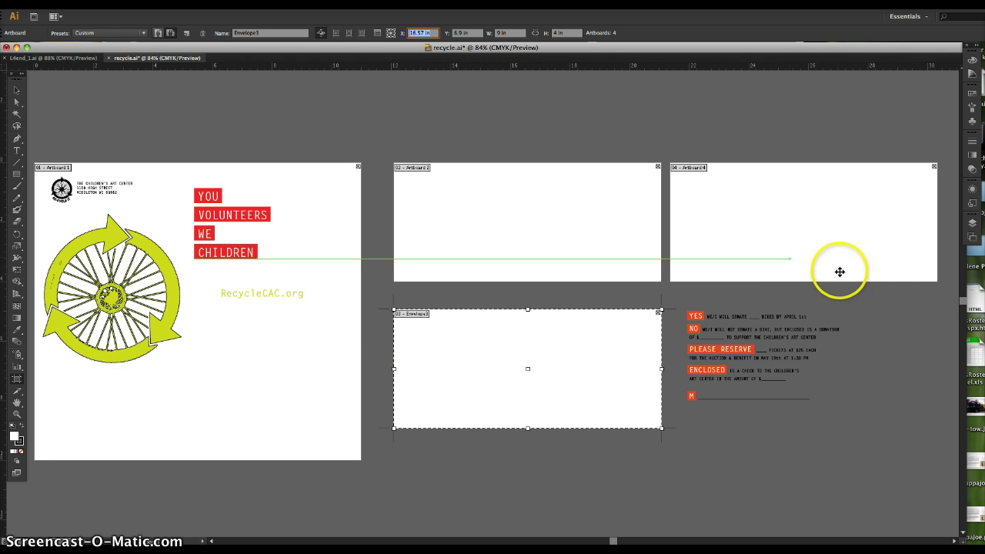
# - Move Envelope3 up to first place in the artboard order
pyautogui.click(971, 238)
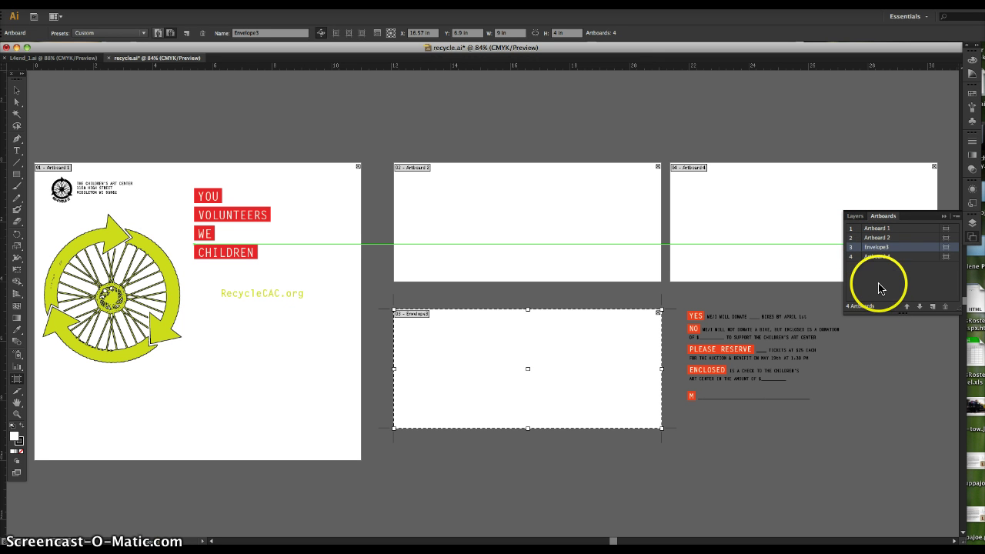
pyautogui.click(873, 230)
pyautogui.click(908, 307)
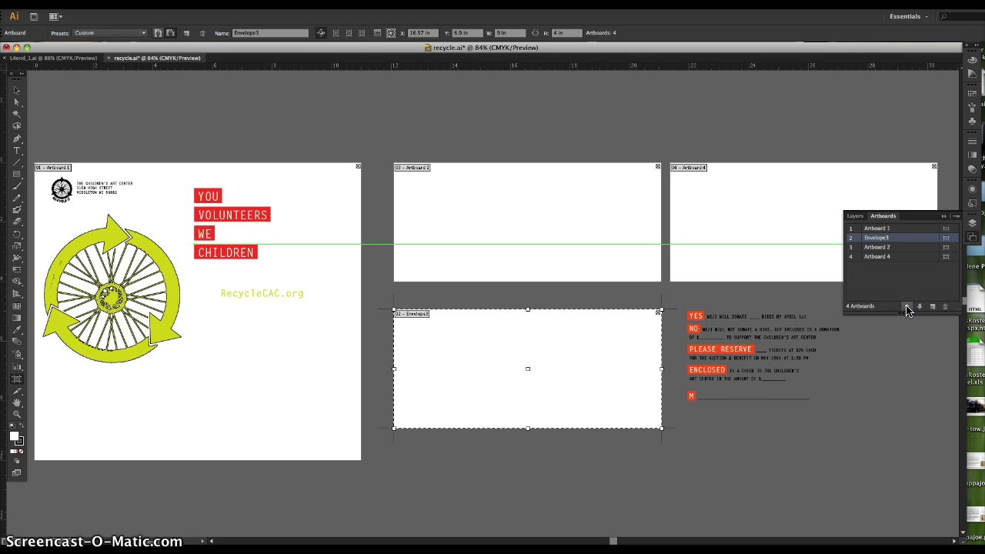
pyautogui.click(907, 307)
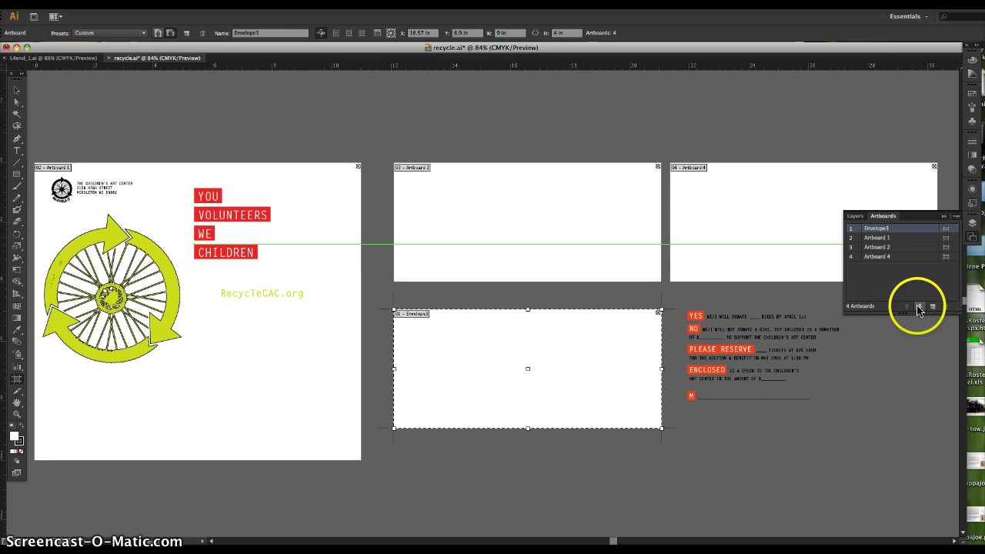
# - Move Envelope3 down to last place in the artboard order, after Artboard 4
pyautogui.click(920, 307)
pyautogui.click(921, 307)
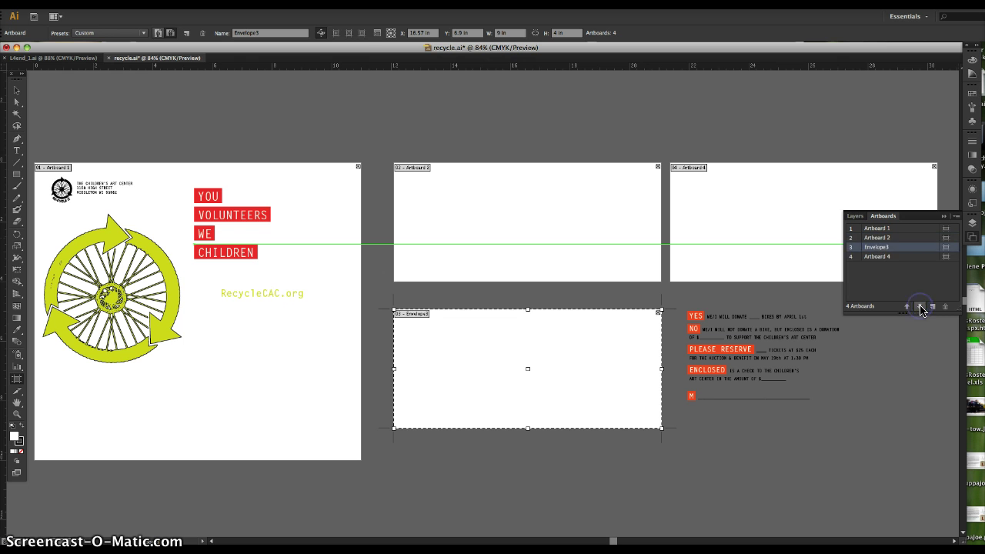
pyautogui.click(920, 308)
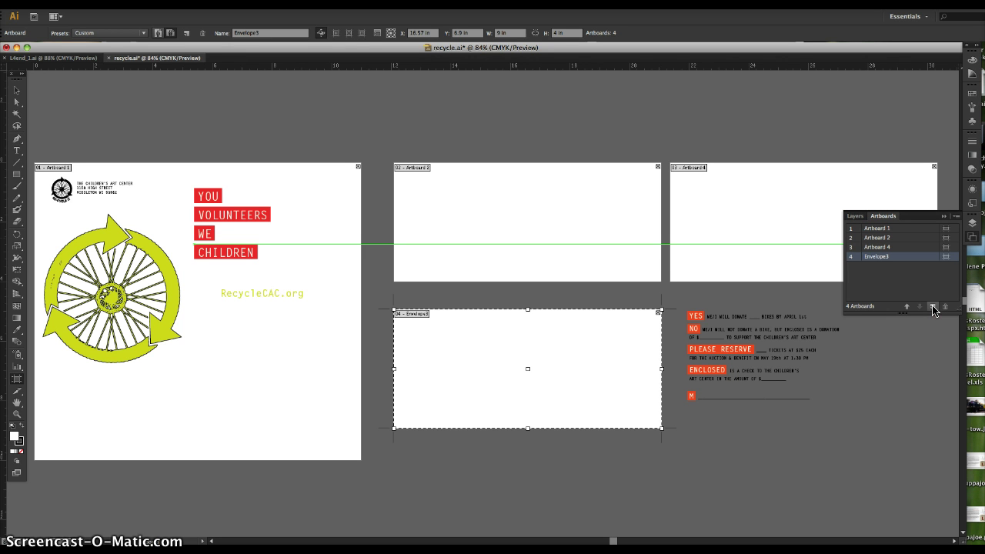
# - Add a fifth artboard to the document and fit all artboards in the window
pyautogui.click(933, 307)
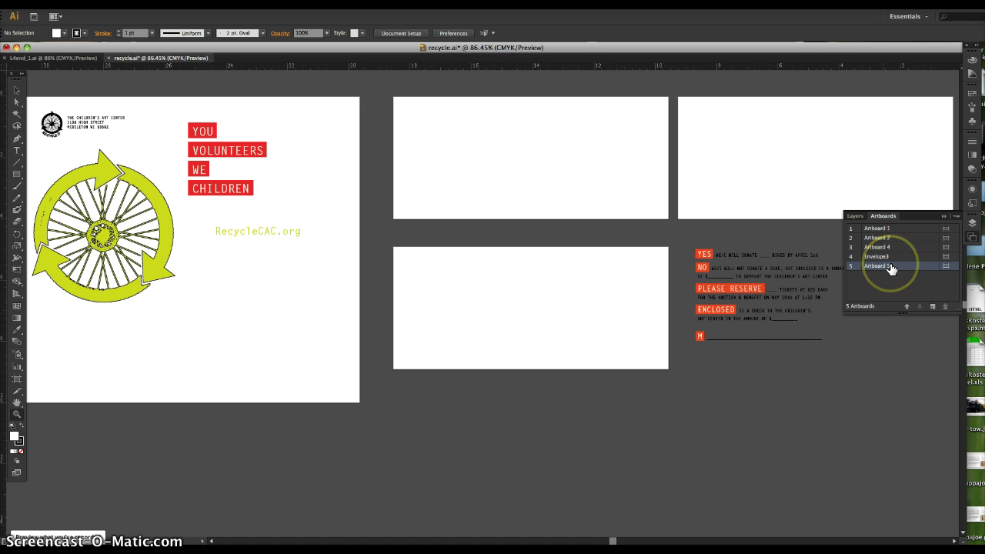
pyautogui.click(776, 345)
pyautogui.press('super+alt+0')
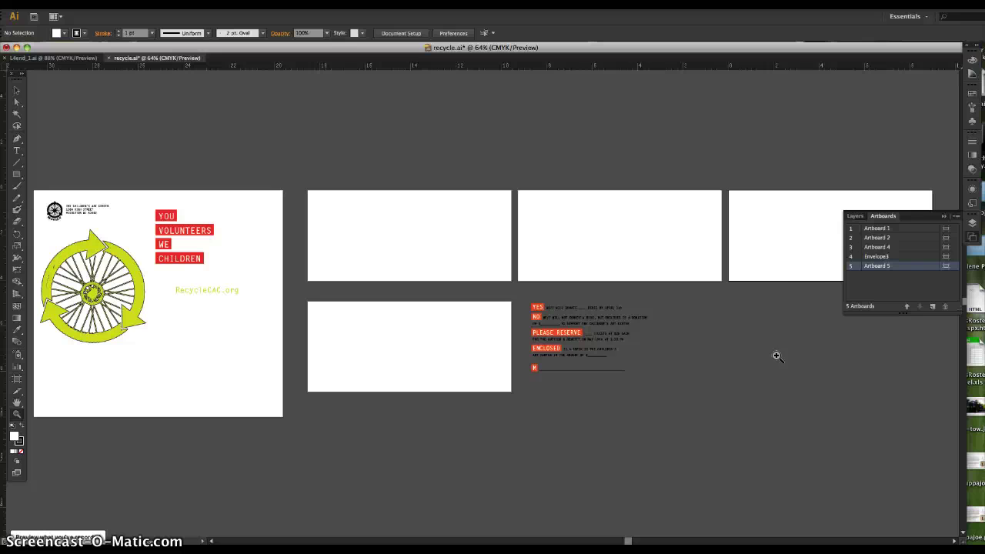
pyautogui.click(795, 248)
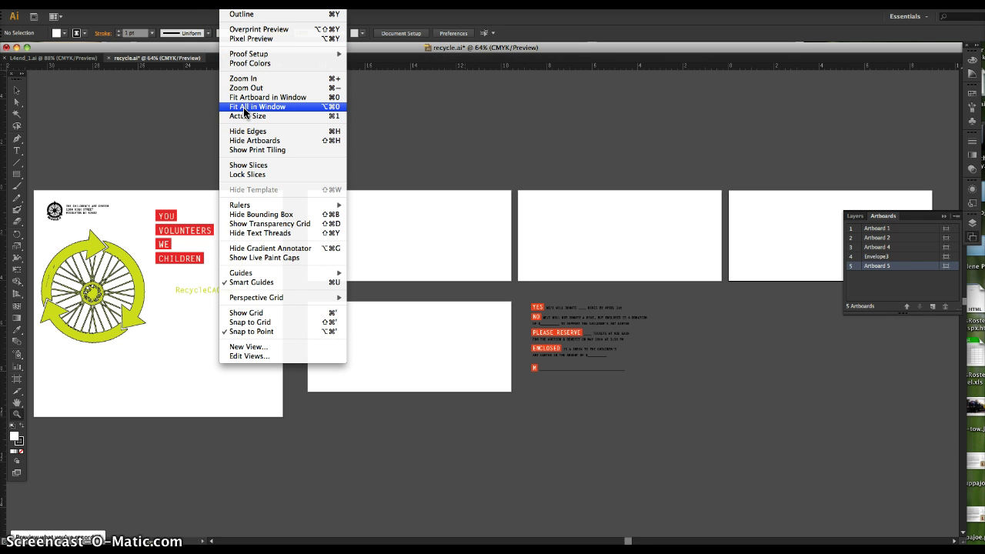
pyautogui.click(491, 87)
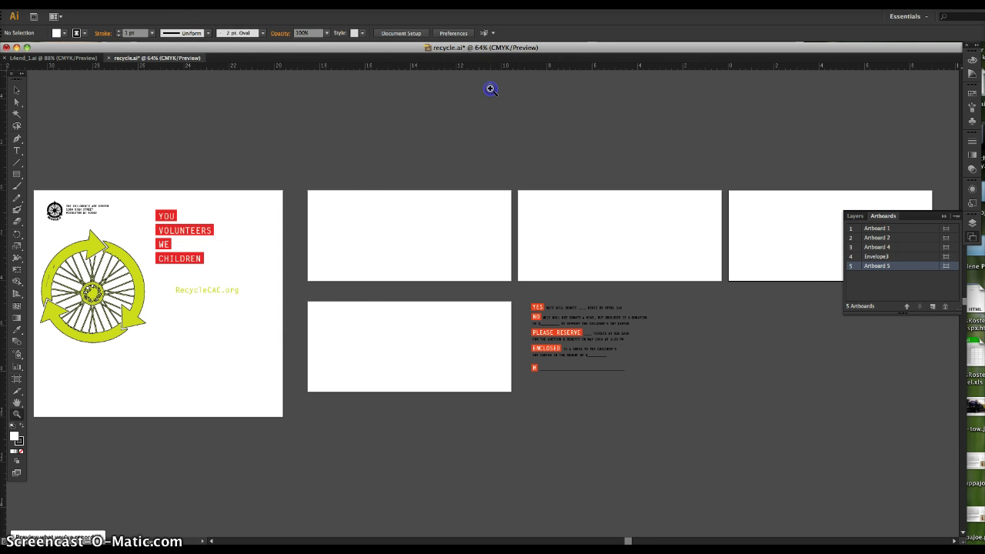
pyautogui.click(490, 88)
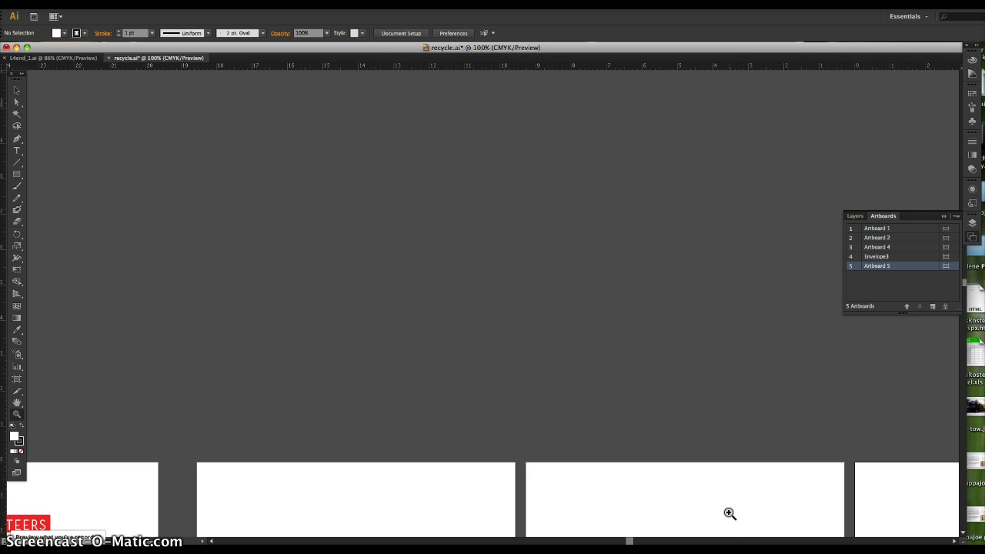
pyautogui.press('super+alt+0')
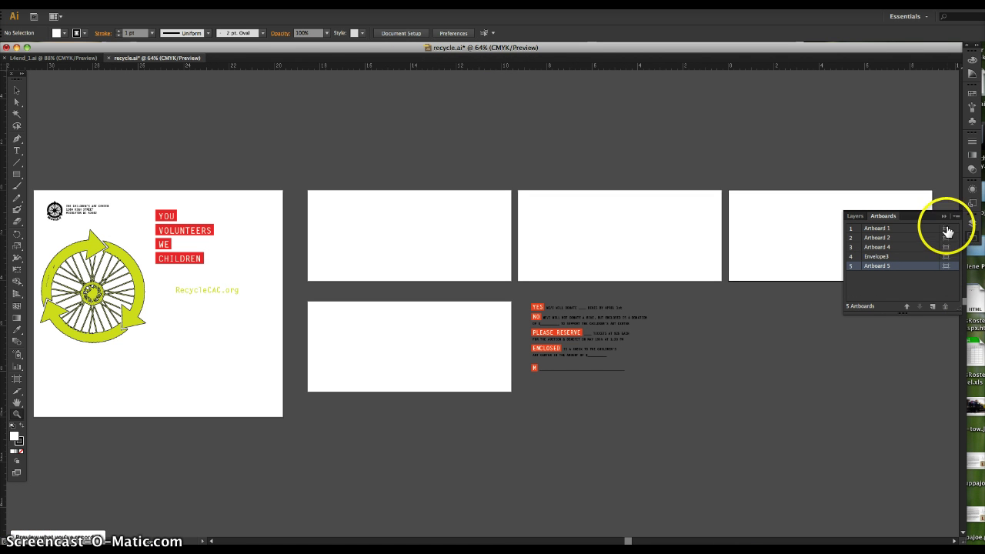
# - Preview the cross hairs in Artboard 5's options, switch them off again and close the options
pyautogui.click(945, 268)
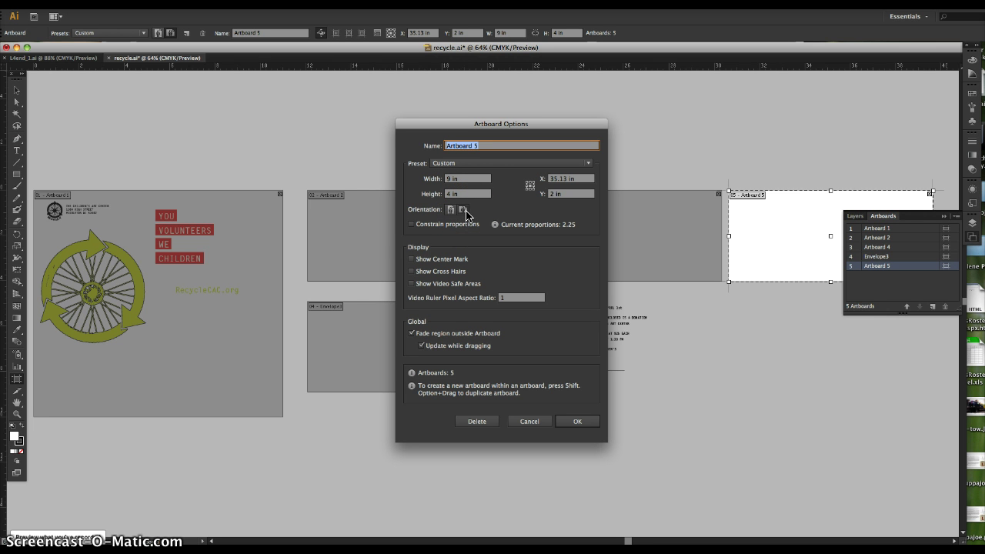
pyautogui.click(411, 224)
pyautogui.click(412, 259)
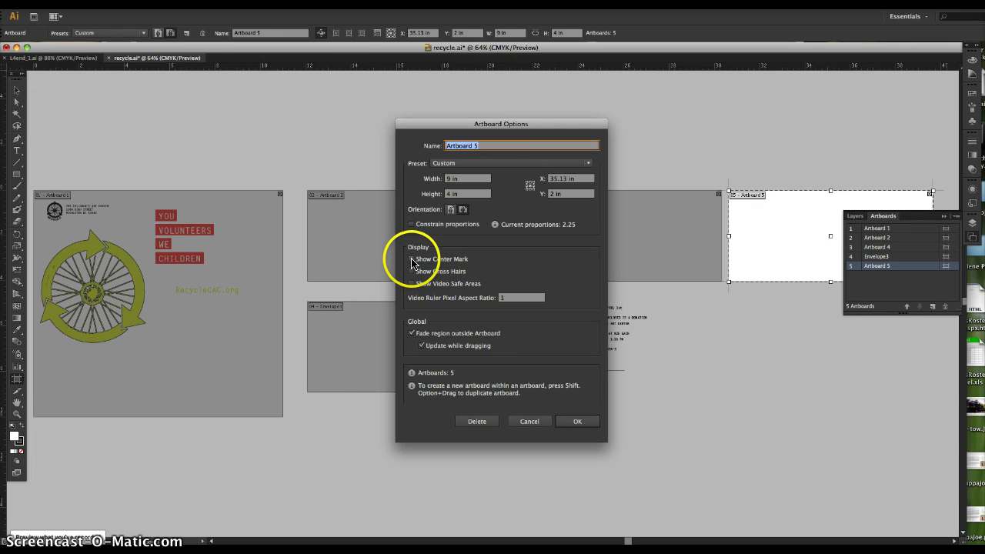
pyautogui.click(413, 272)
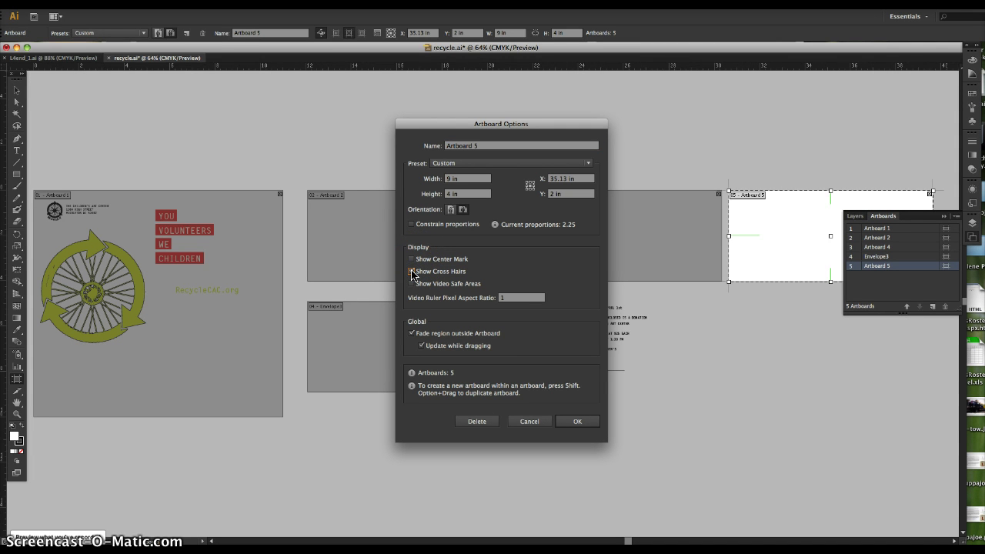
pyautogui.click(413, 272)
pyautogui.click(465, 343)
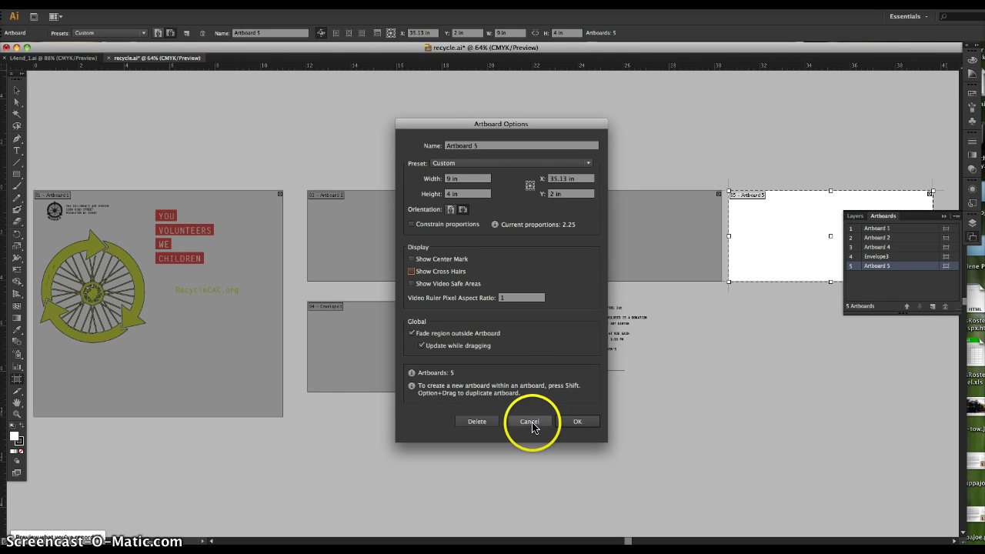
pyautogui.click(571, 421)
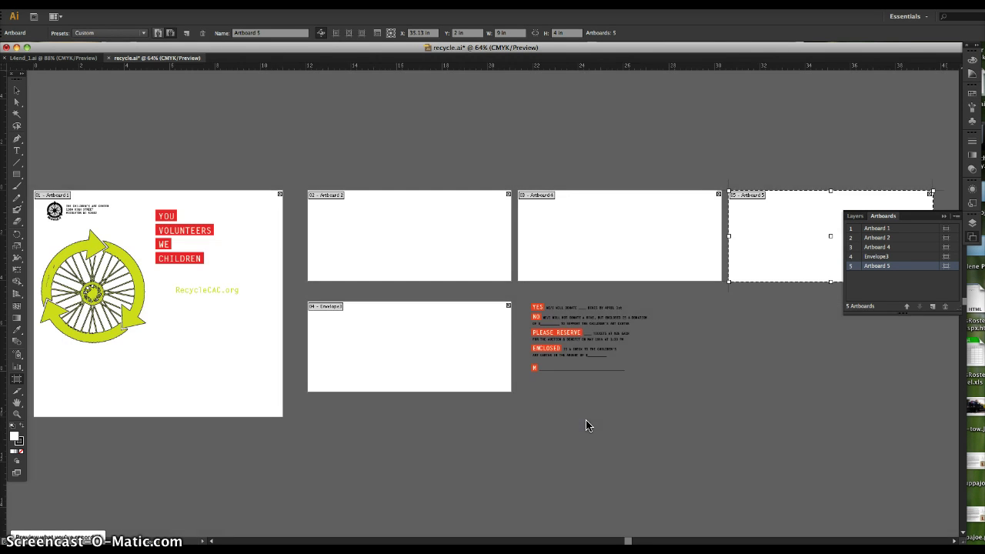
# - Move Artboard 5 directly above Artboard 4, at about Y -2.32 in, and Artboard 2 below it over the reply text, at about Y 6.75 in
pyautogui.click(651, 424)
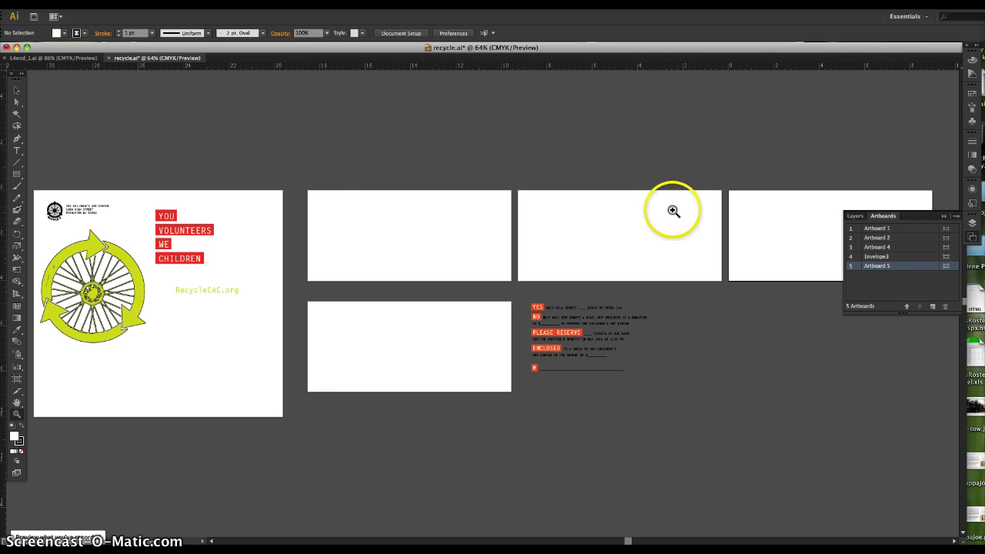
pyautogui.click(17, 379)
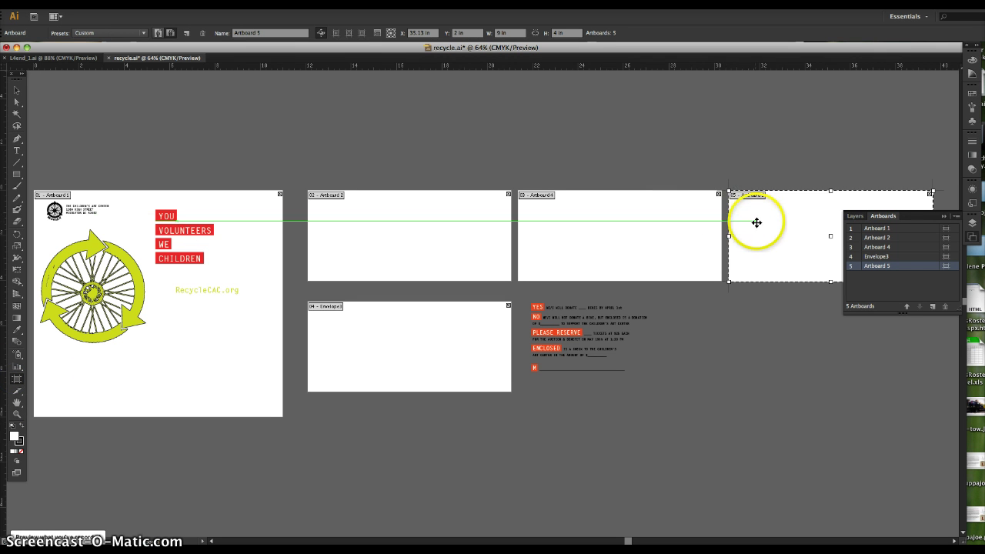
pyautogui.moveTo(742, 224); pyautogui.dragTo(549, 124)
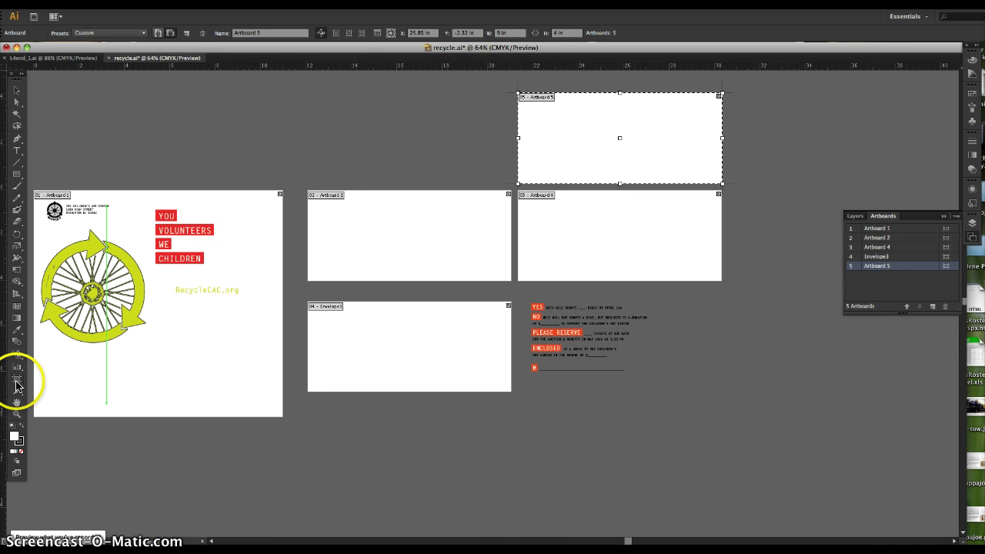
pyautogui.click(428, 235)
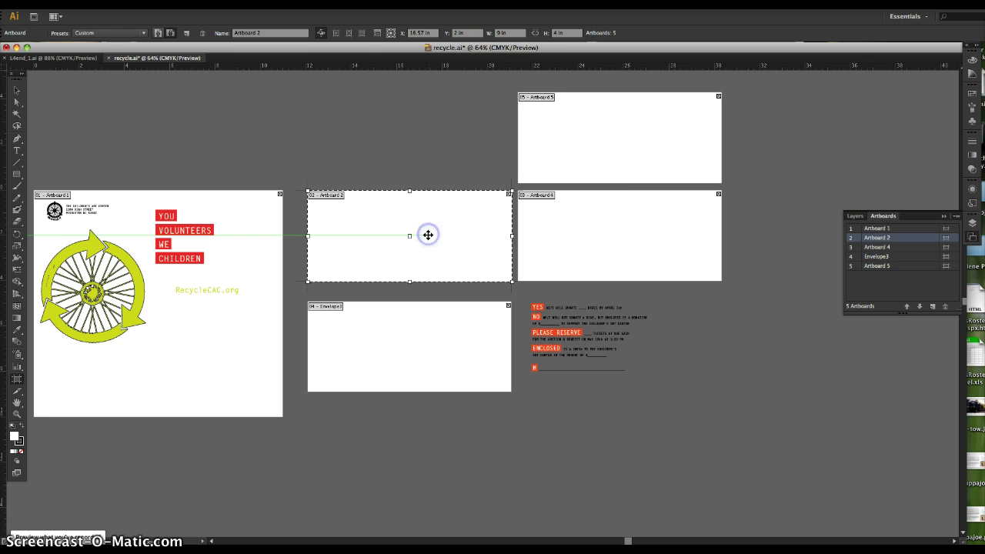
pyautogui.moveTo(428, 235); pyautogui.dragTo(629, 346)
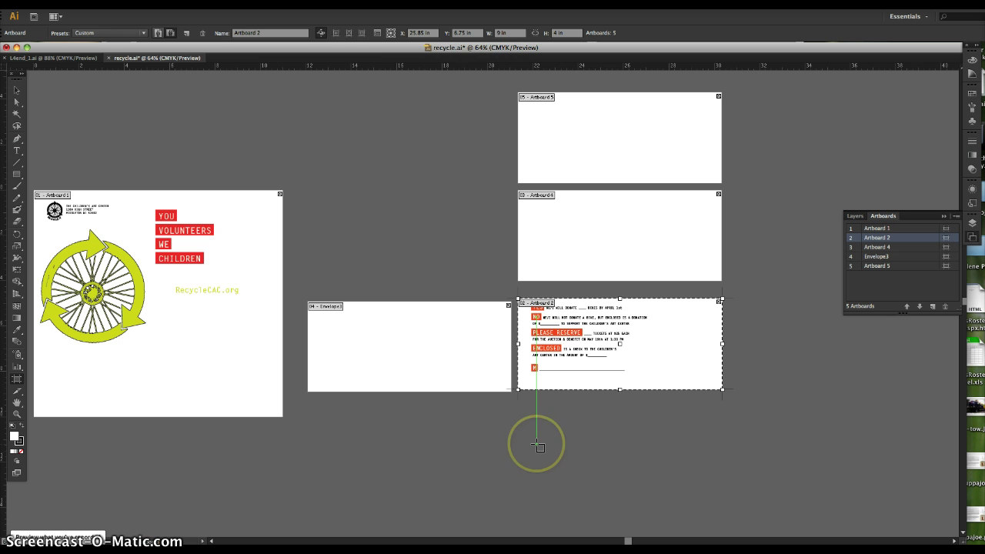